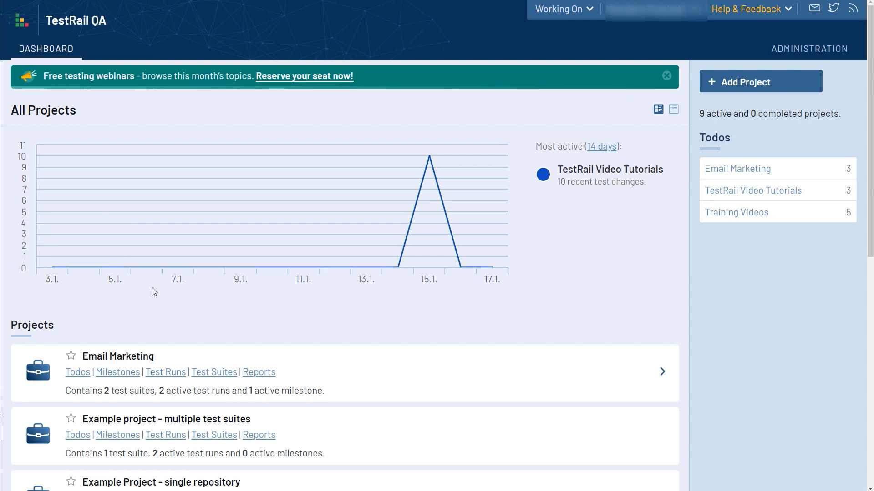
# Open the test cases of the TestRail Video Tutorials project.
pyautogui.scroll(-5, 153, 292)
pyautogui.scroll(-1, 153, 292)
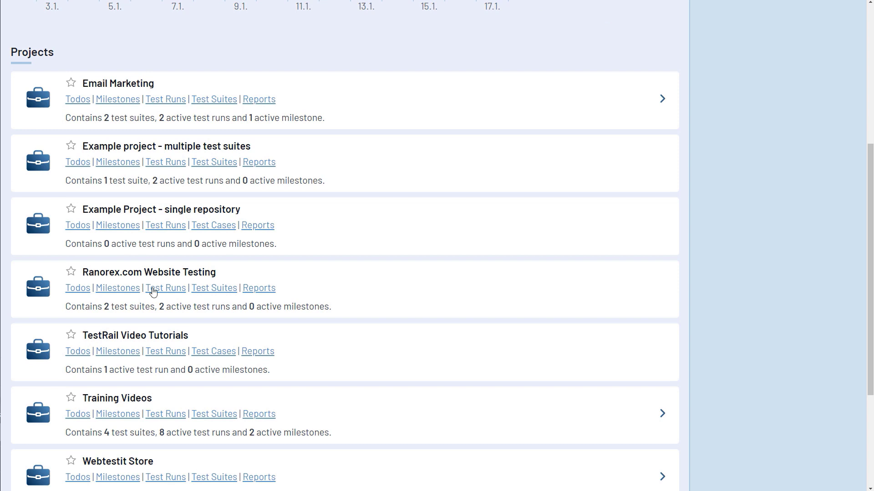
pyautogui.click(135, 337)
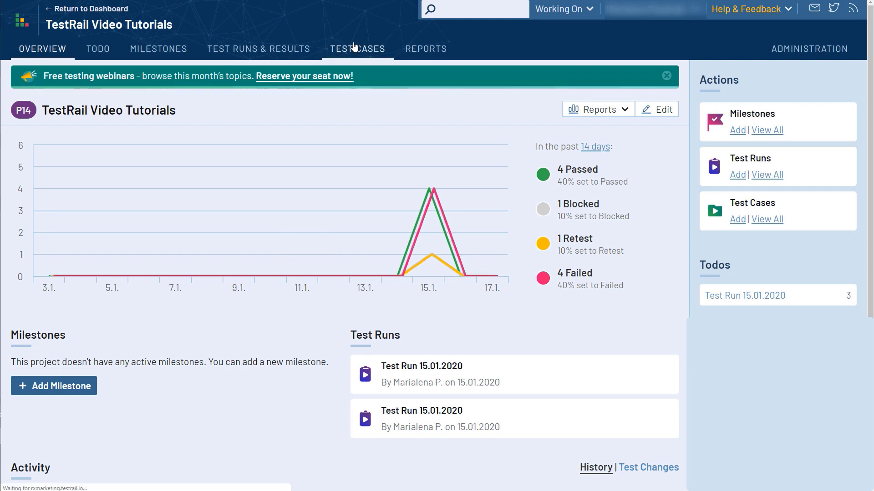
pyautogui.click(354, 47)
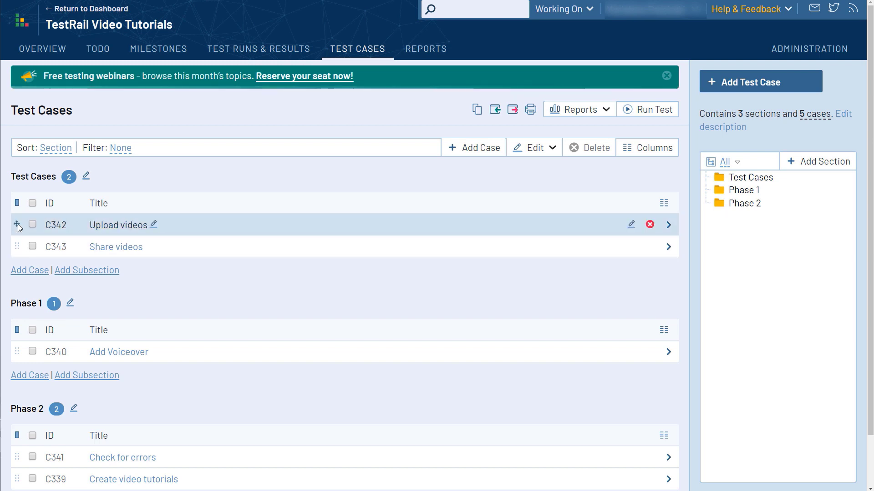
# Move the Upload videos case to the start of Phase 2 and copy the Phase 1 section directly above Phase 2.
pyautogui.moveTo(18, 223); pyautogui.dragTo(53, 439)
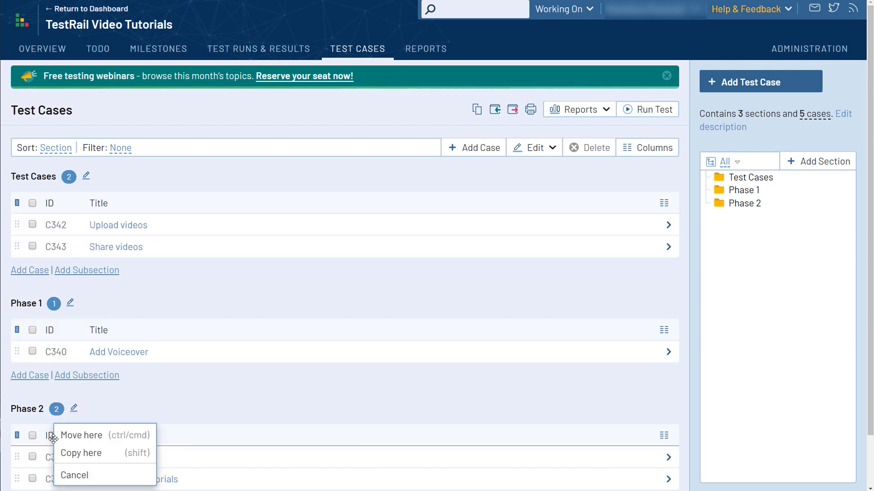
pyautogui.click(72, 436)
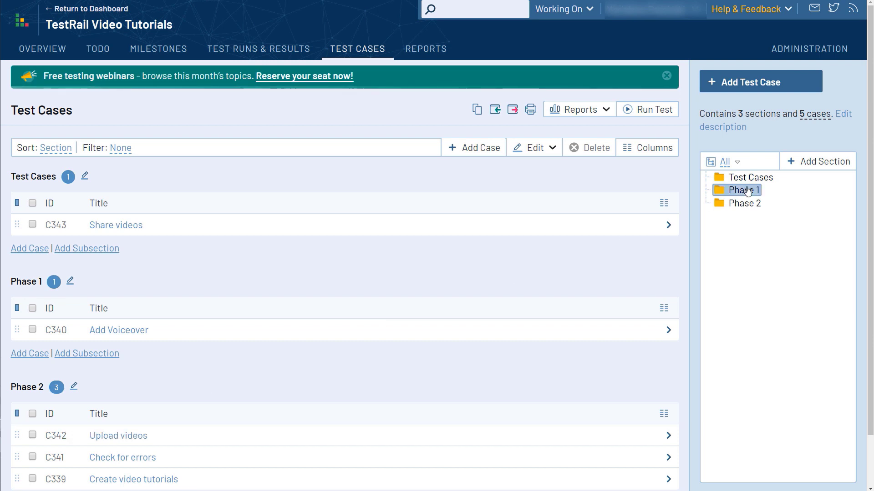
pyautogui.moveTo(748, 190); pyautogui.dragTo(746, 204)
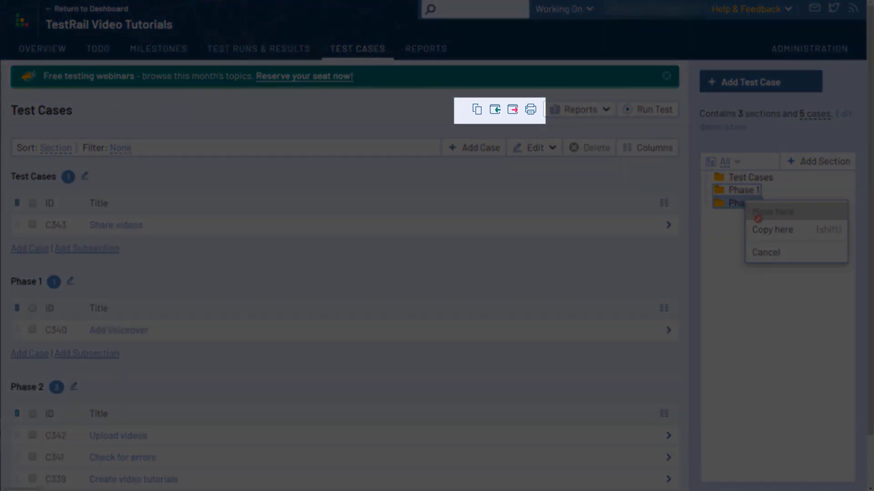
pyautogui.click(769, 230)
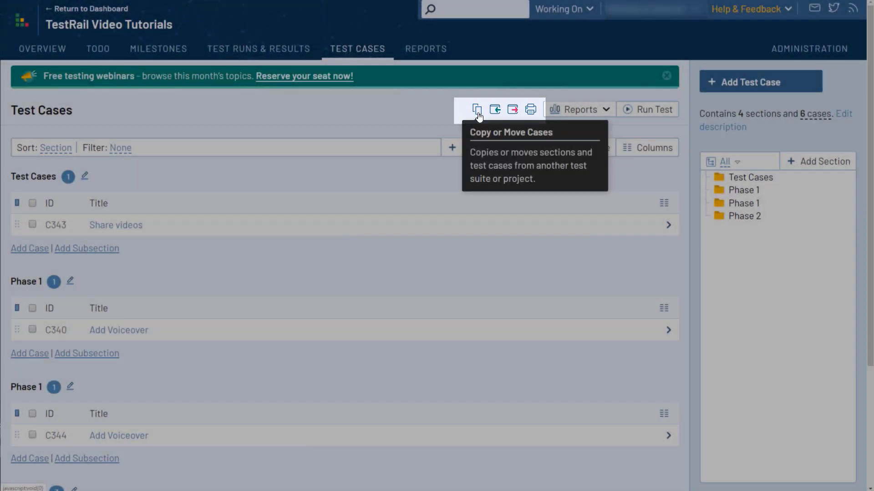
# Copy the Issue Trackers case together with its section from Training Videos > Defect Integration into this project.
pyautogui.click(477, 113)
pyautogui.click(438, 81)
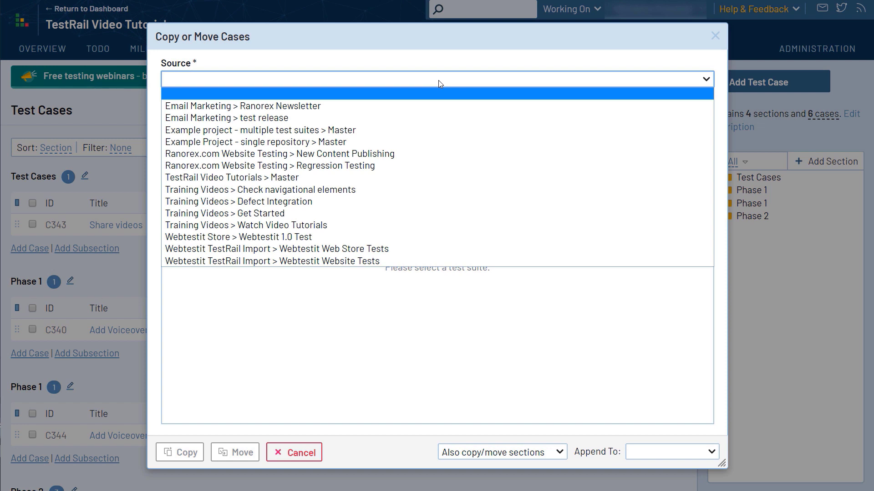
pyautogui.click(314, 202)
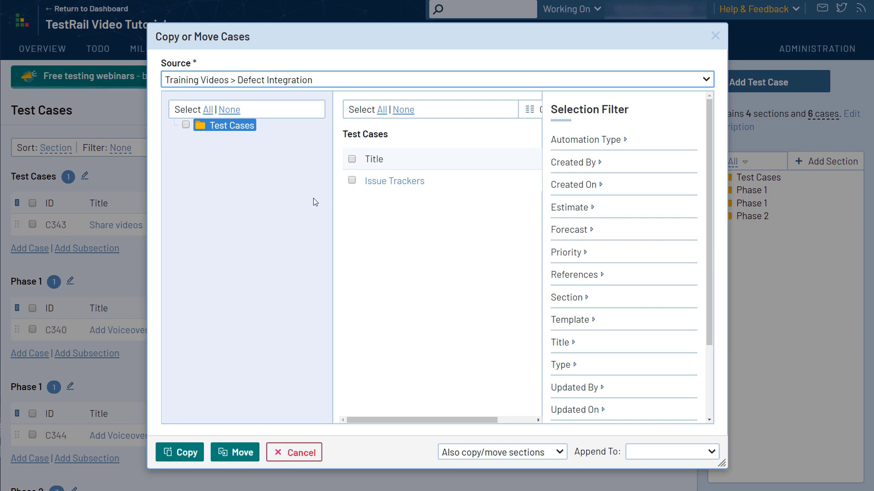
pyautogui.click(350, 182)
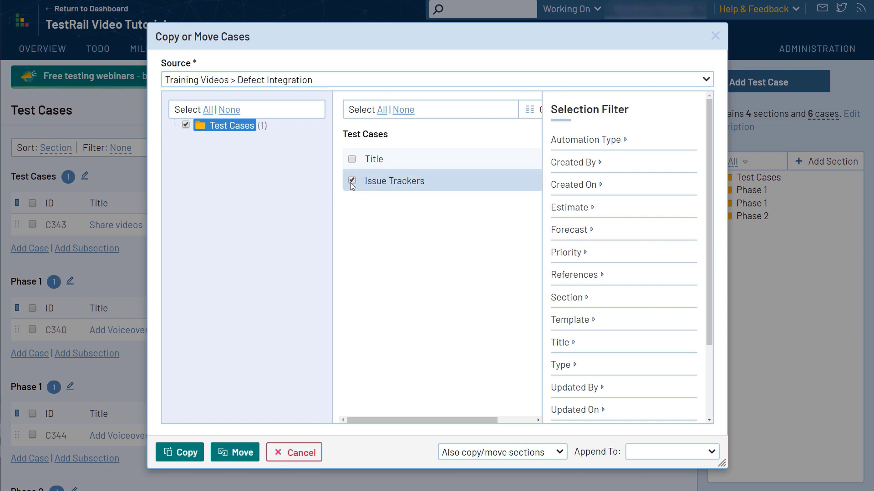
pyautogui.click(180, 452)
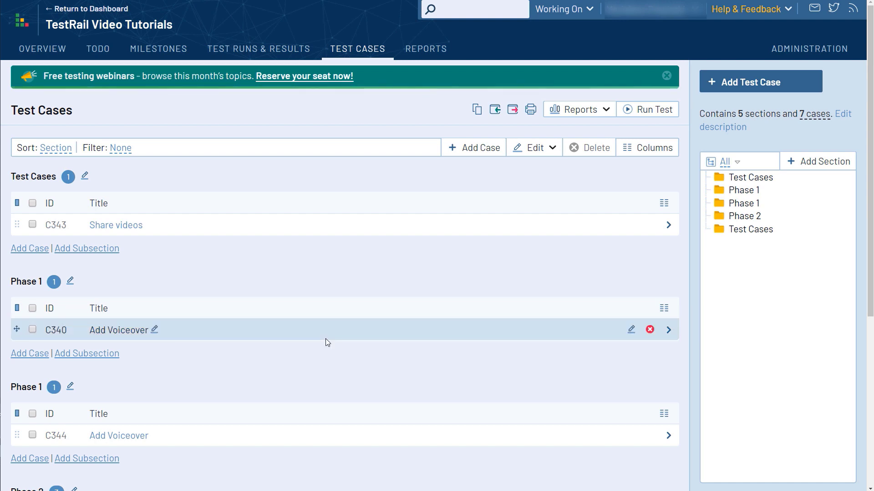
# Open the Share videos test case for editing and enter "**bold**" as its preconditions.
pyautogui.click(116, 226)
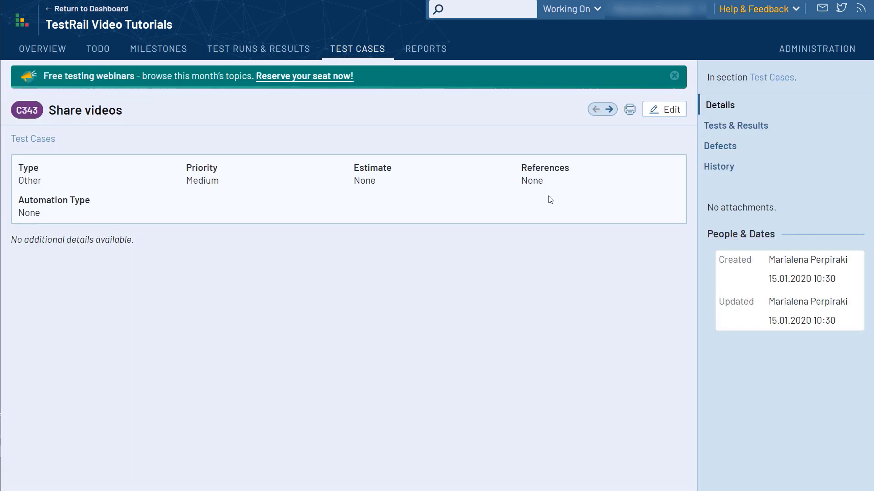
pyautogui.click(659, 116)
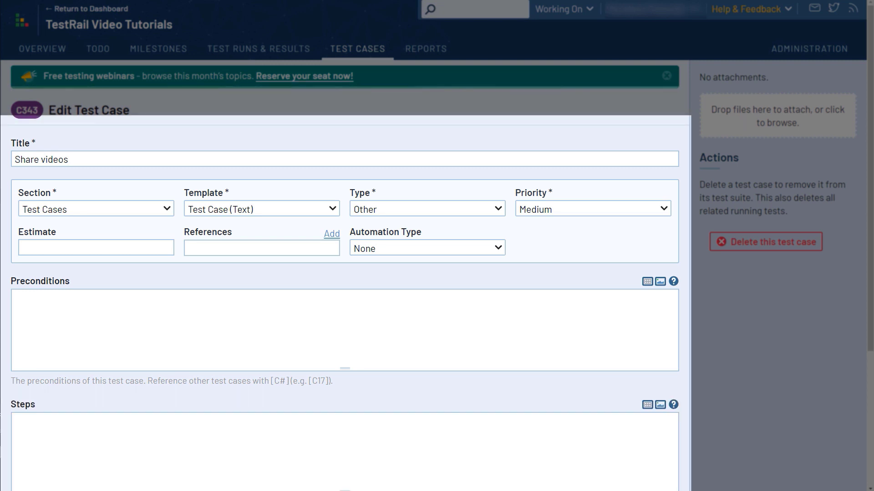
pyautogui.scroll(-4, 200, 319)
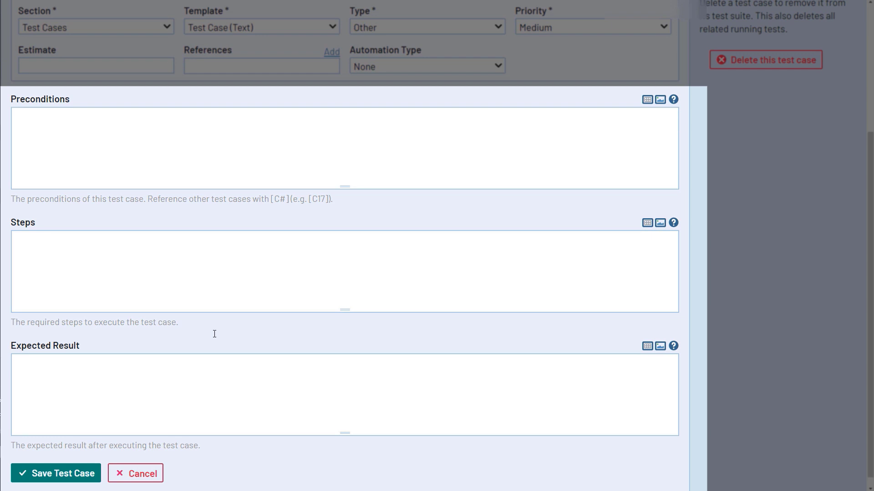
pyautogui.scroll(3, 215, 334)
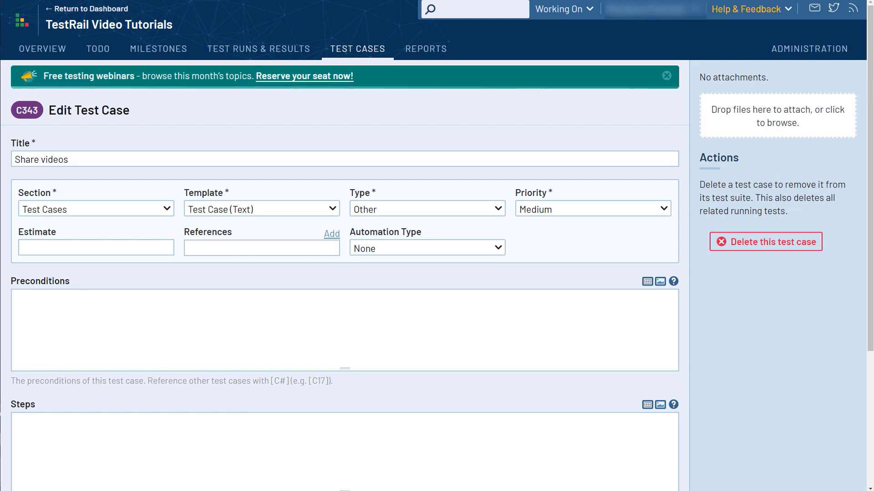
pyautogui.click(43, 299)
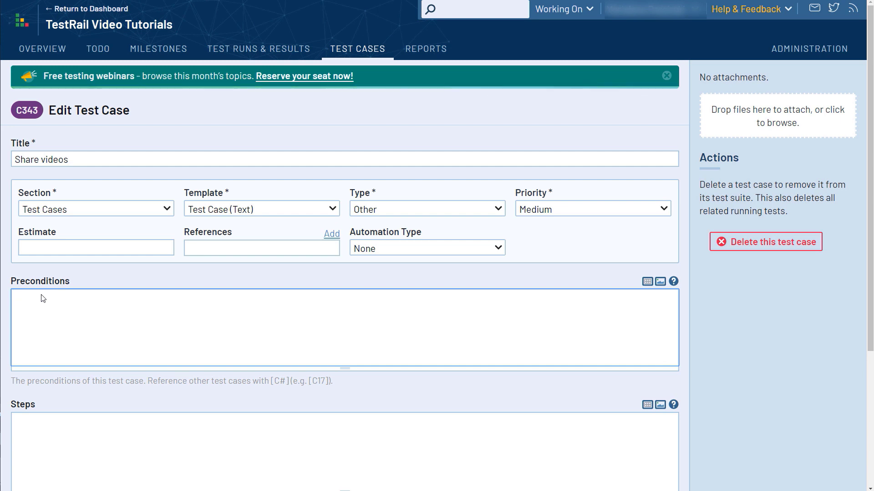
pyautogui.write('**bold')
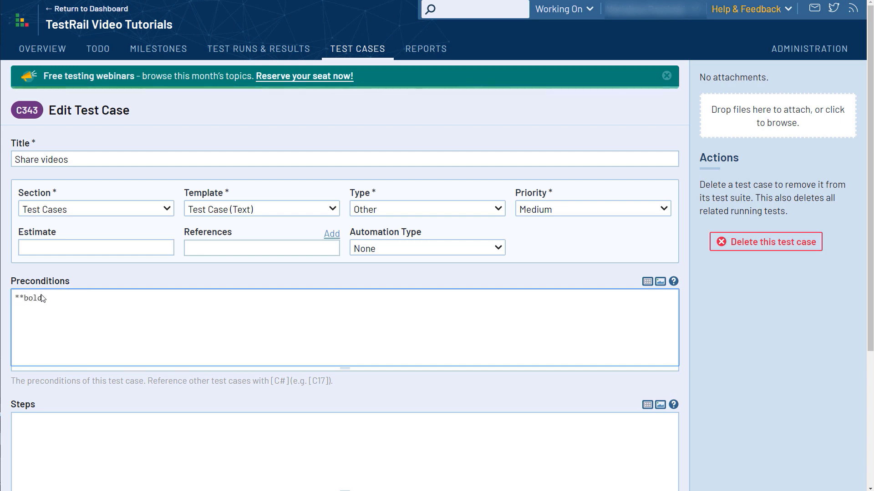
pyautogui.write('**')
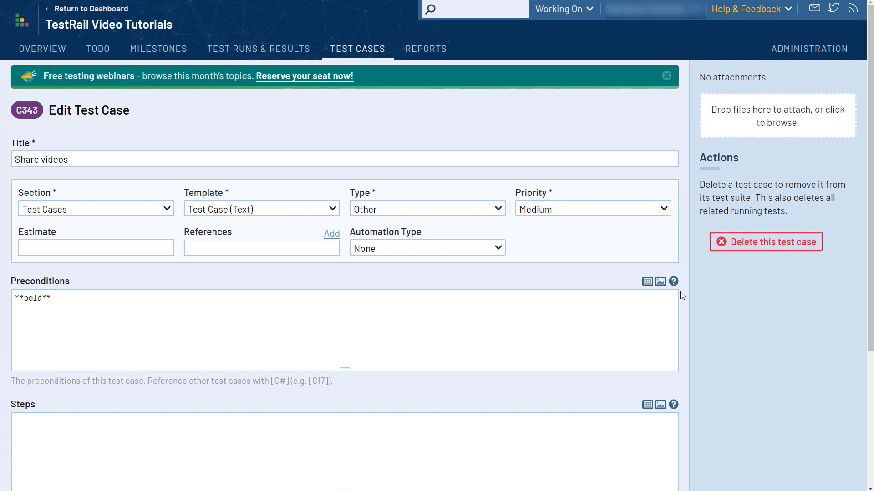
# Enter "1 Step 1" and "2 Step 2" on separate lines as the case's steps and save the test case.
pyautogui.scroll(-1, 685, 290)
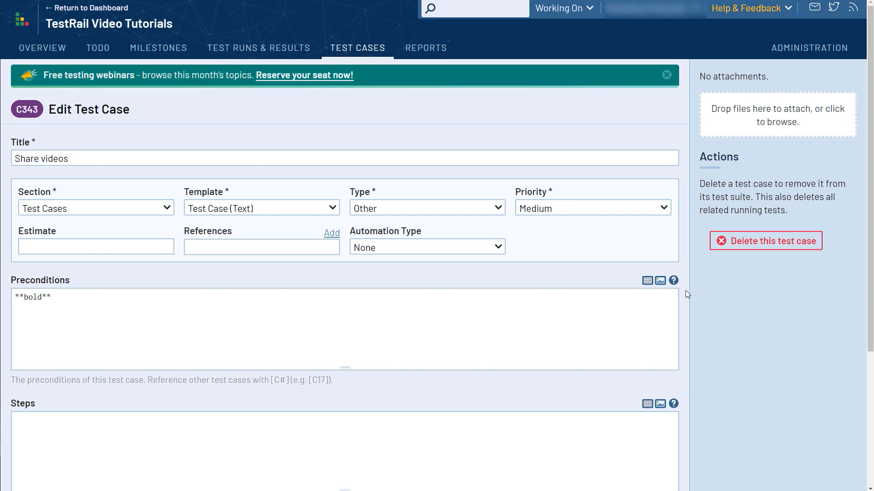
pyautogui.scroll(-4, 686, 290)
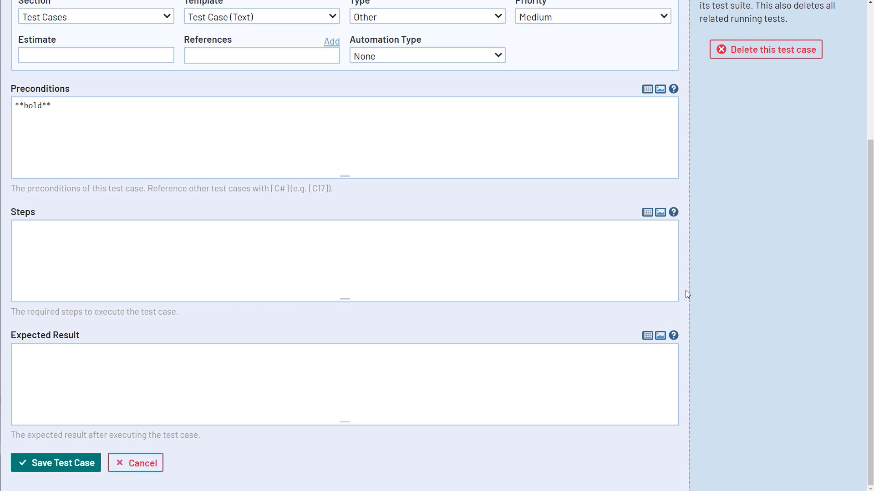
pyautogui.click(151, 251)
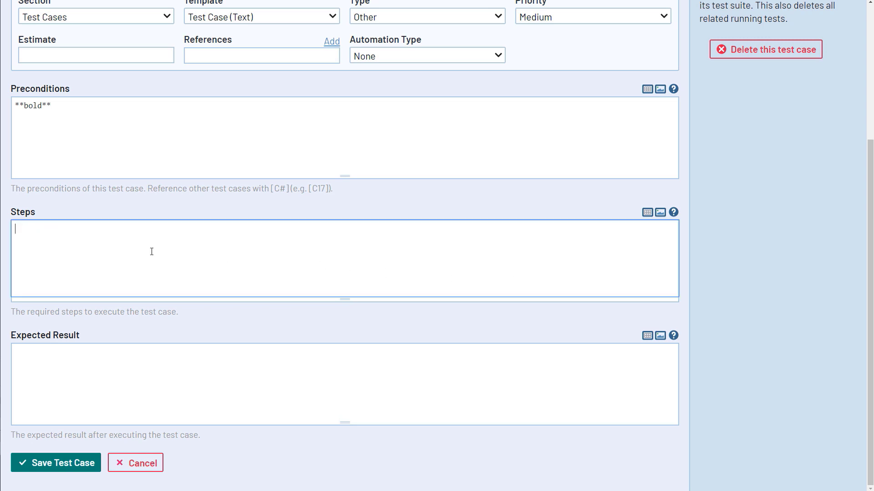
pyautogui.write('1 Step 1')
pyautogui.press('Return')
pyautogui.write('2 Step 2')
pyautogui.click(94, 464)
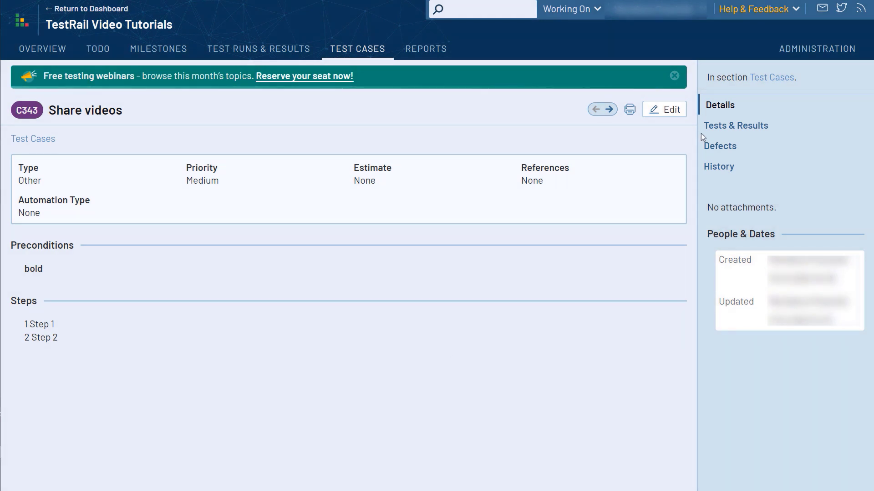
# Review the Share videos case's tests and results, its defects and its change history.
pyautogui.click(713, 130)
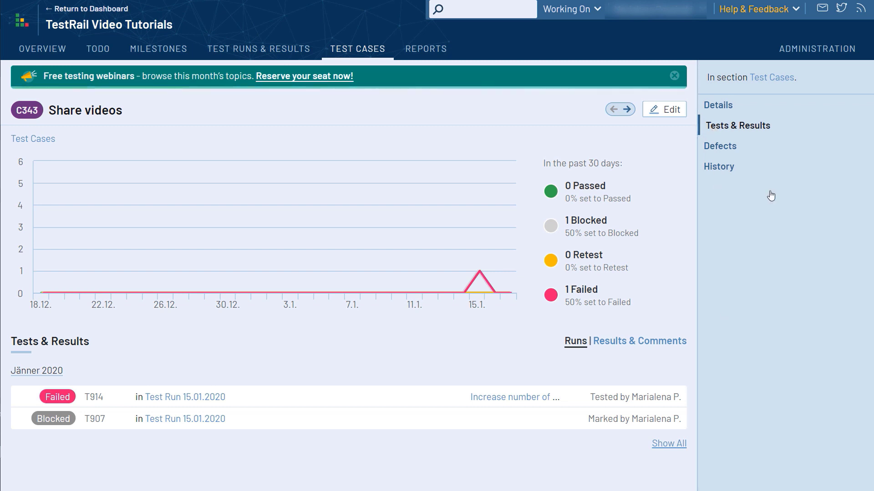
pyautogui.click(726, 148)
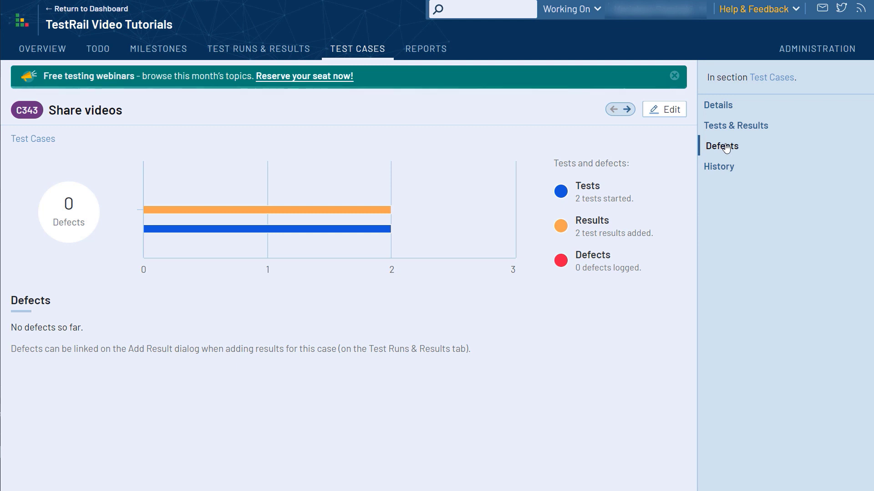
pyautogui.click(720, 167)
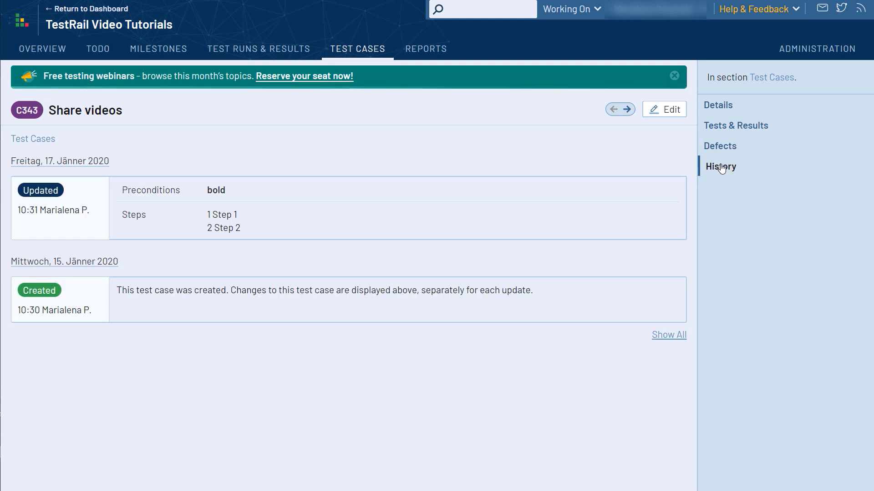